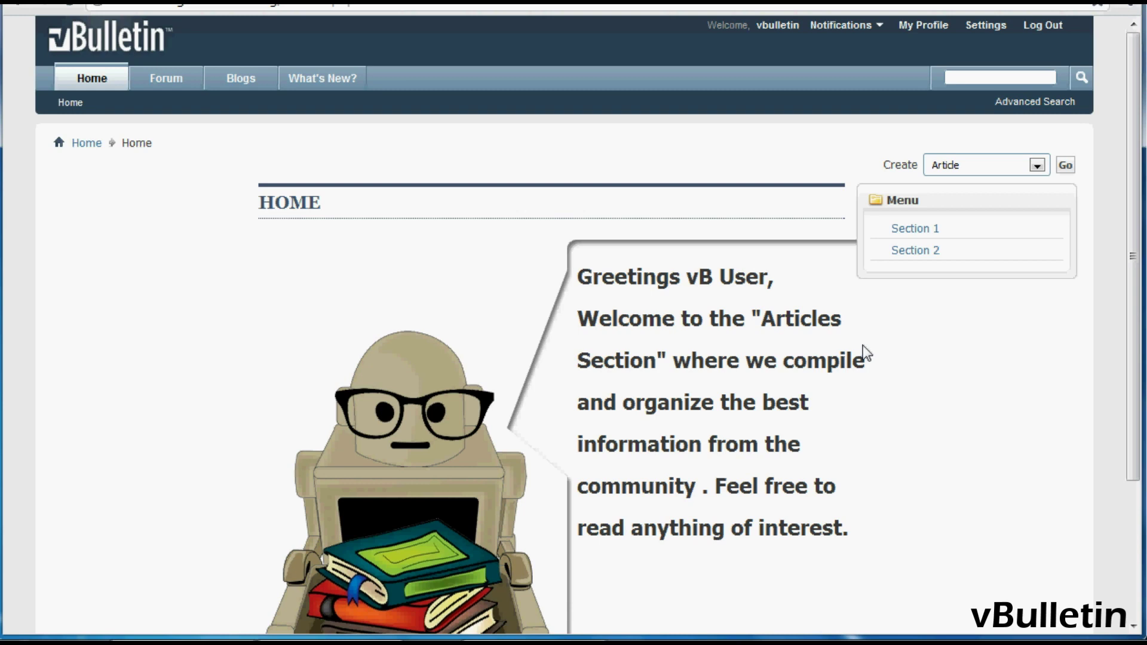
{"action": "scroll", "coordinate": [863, 345], "scroll_direction": "down", "scroll_amount": 2}
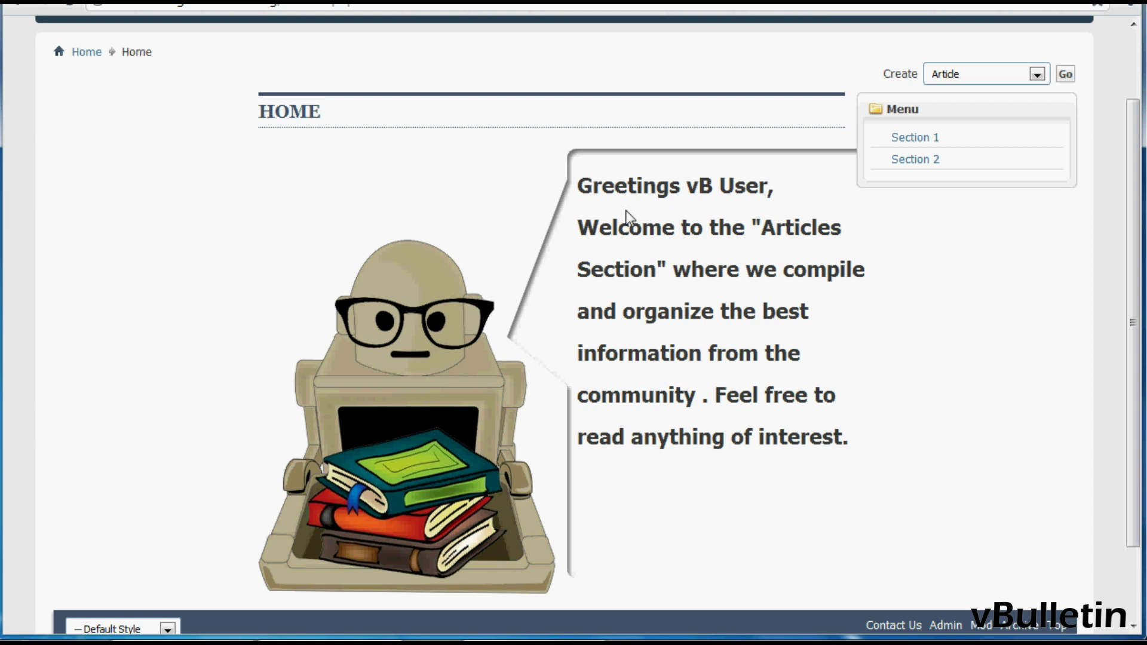
{"action": "scroll", "coordinate": [937, 426], "scroll_direction": "up", "scroll_amount": 2}
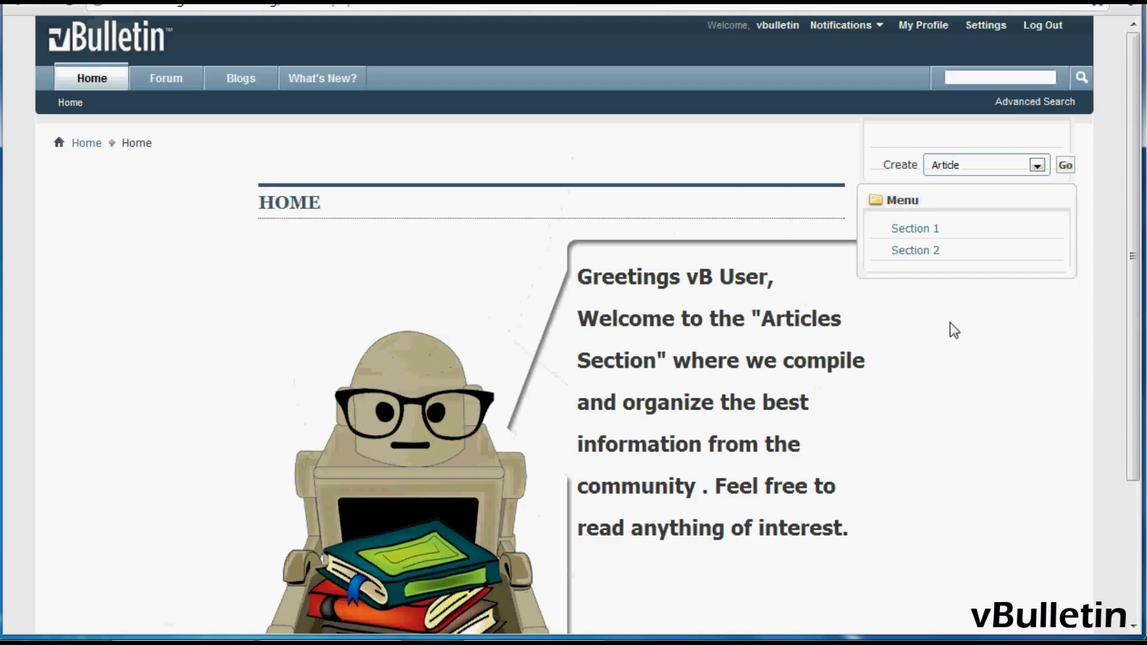
Step: Open the empty Section 1 page from the Menu block on the home page
{"action": "left_click", "coordinate": [923, 234]}
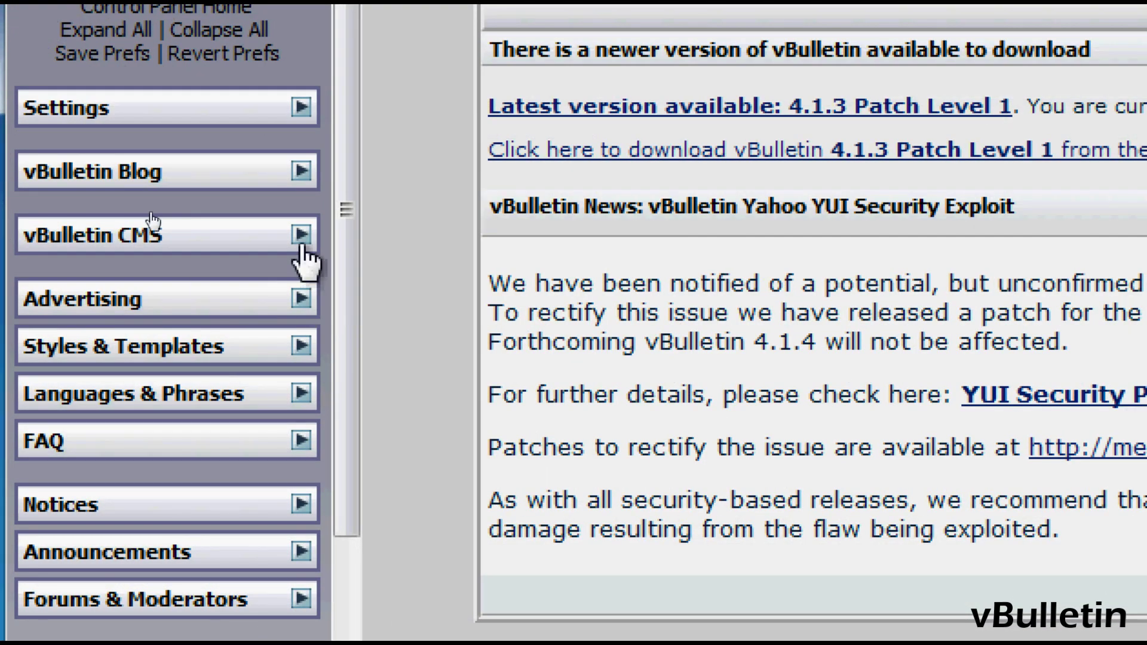
Step: Go to vBulletin CMS > Grid Manager and start defining a new grid
{"action": "left_click", "coordinate": [243, 248]}
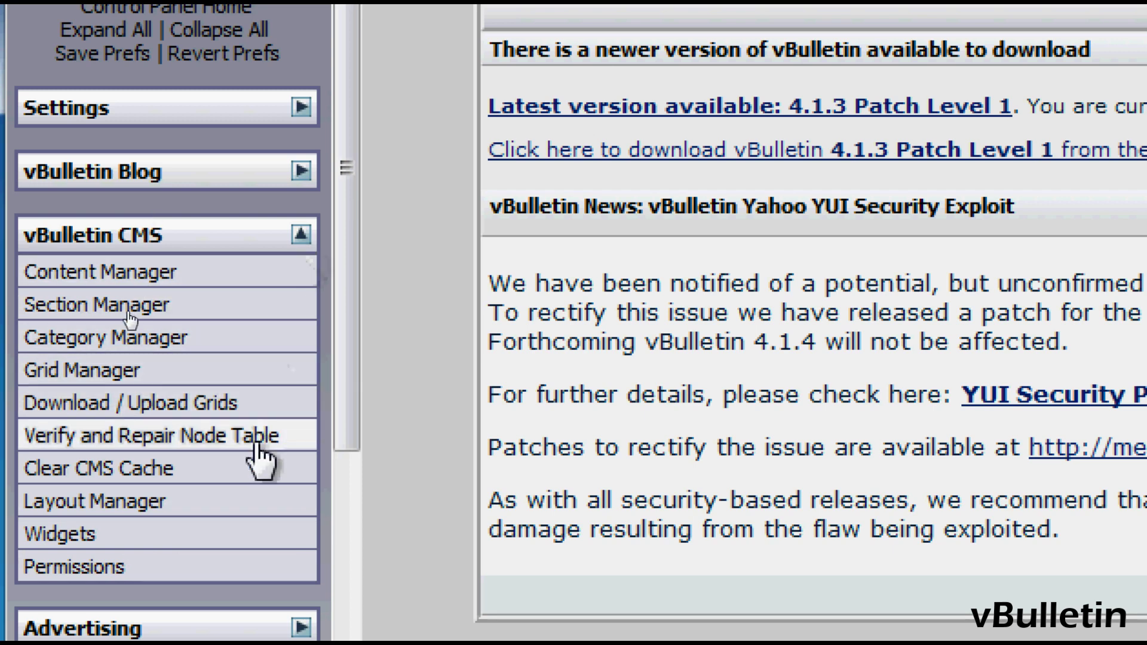
{"action": "left_click", "coordinate": [235, 373]}
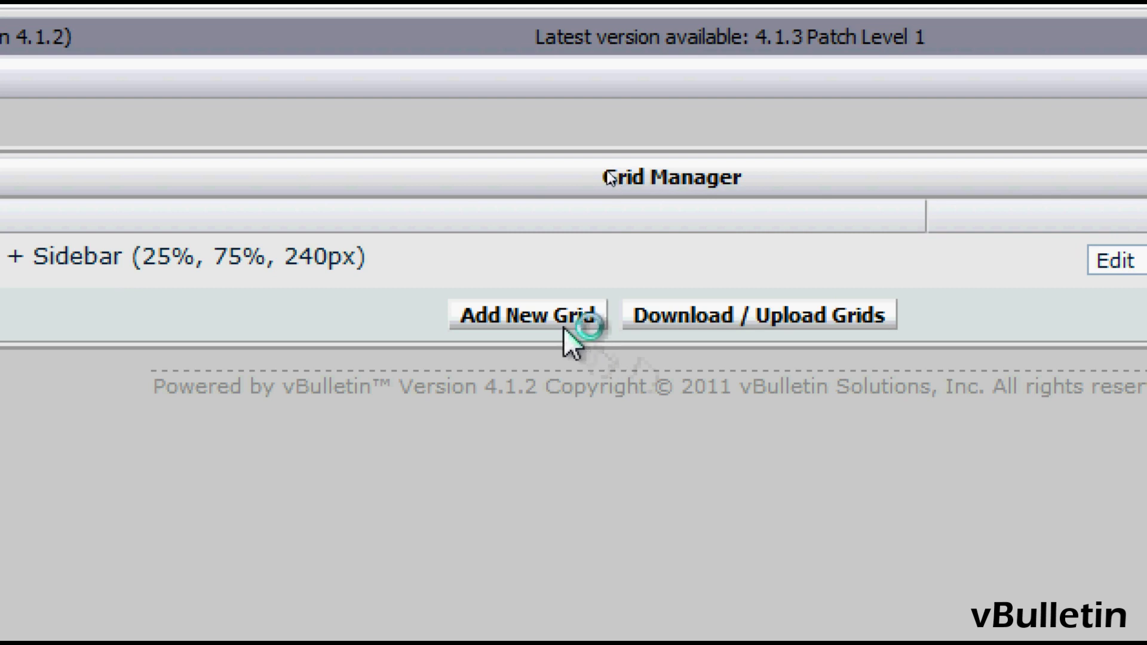
{"action": "left_click", "coordinate": [571, 319]}
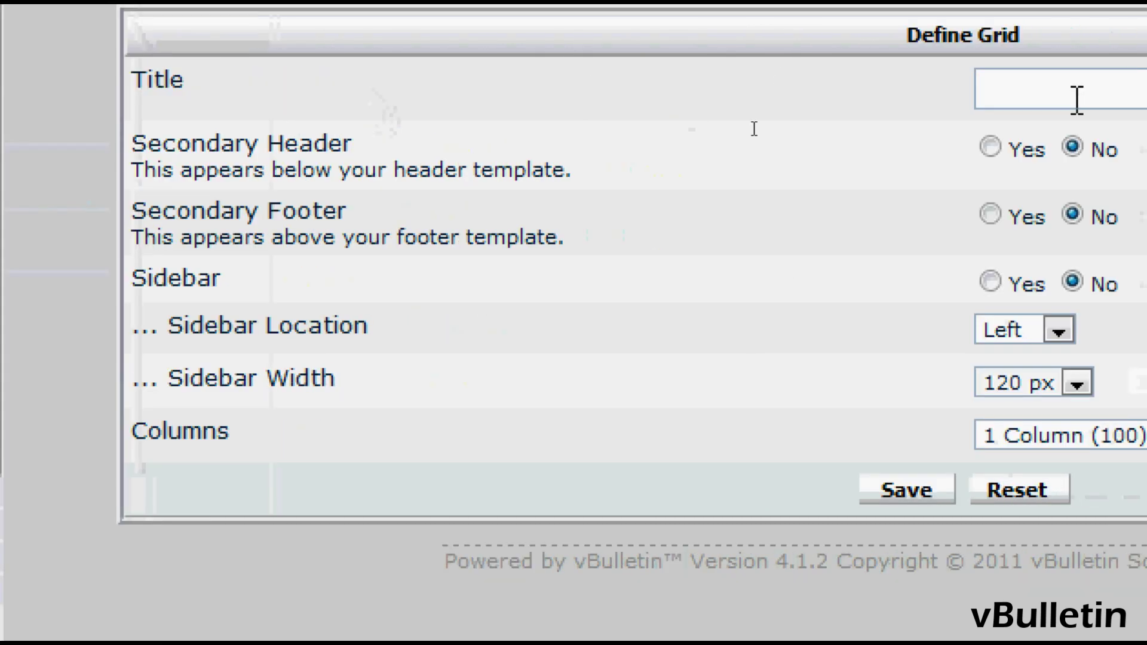
Step: Title the new grid 'vB Grid' and set Secondary Header and Secondary Footer to Yes
{"action": "left_click", "coordinate": [936, 94]}
{"action": "type", "text": "vB "}
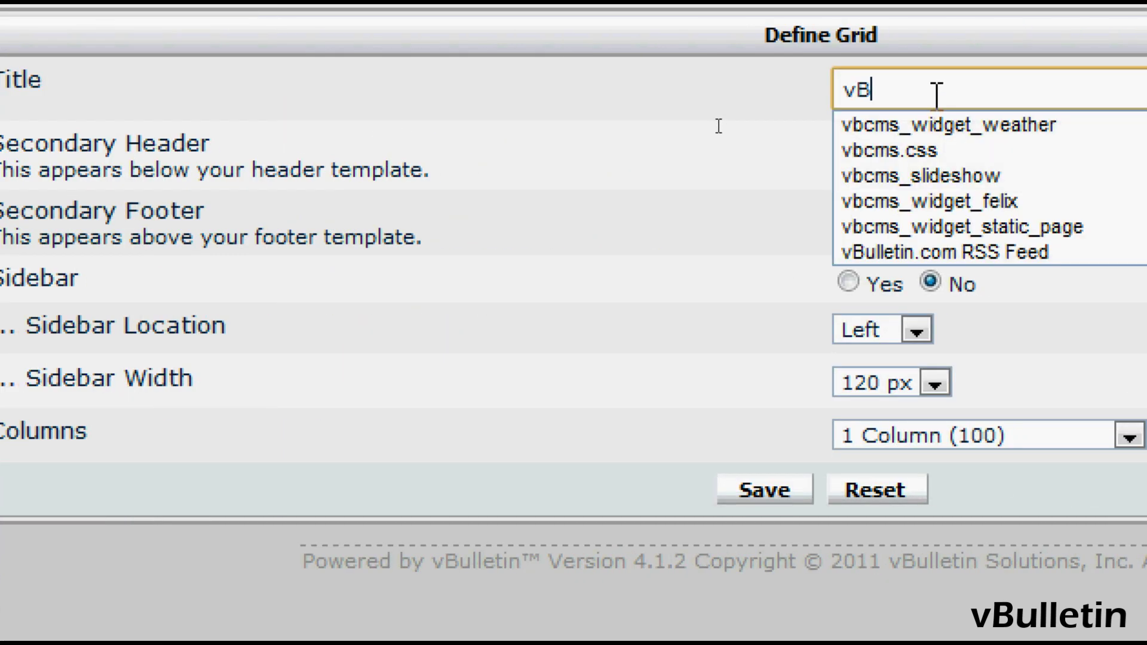
{"action": "type", "text": "Grid"}
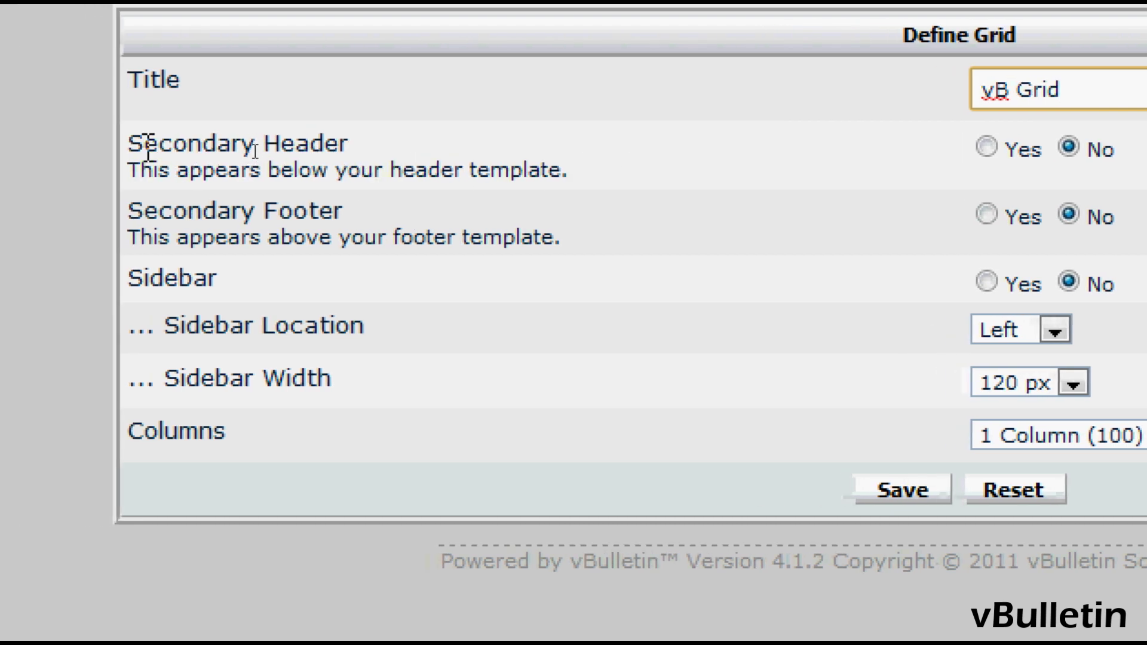
{"action": "left_click", "coordinate": [149, 146]}
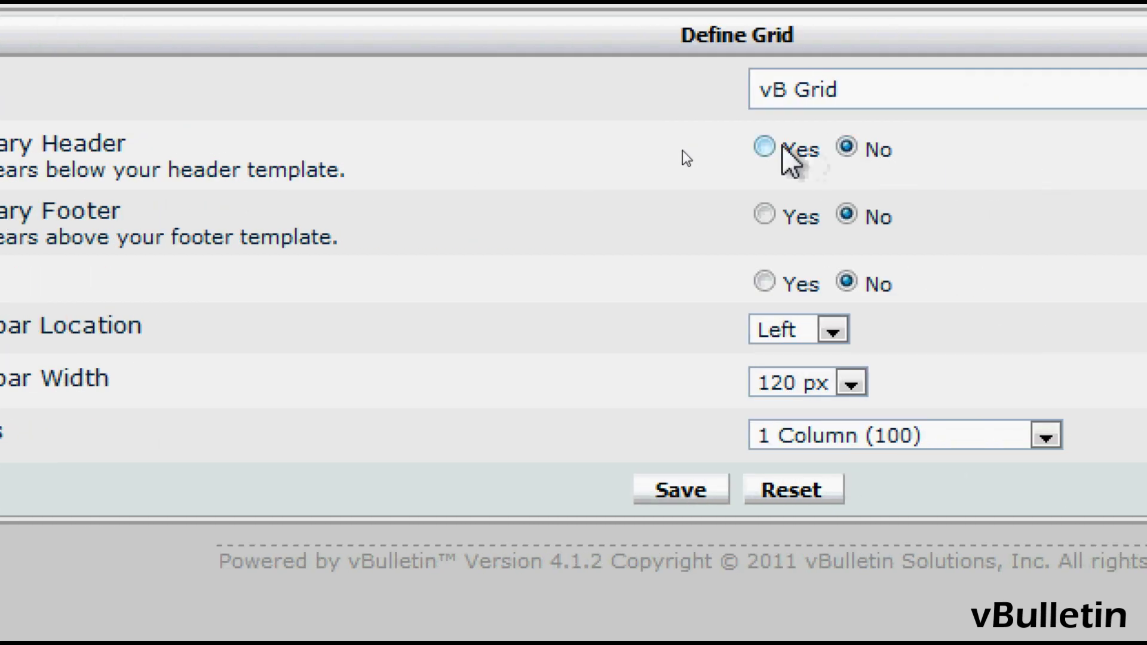
{"action": "left_click", "coordinate": [776, 149]}
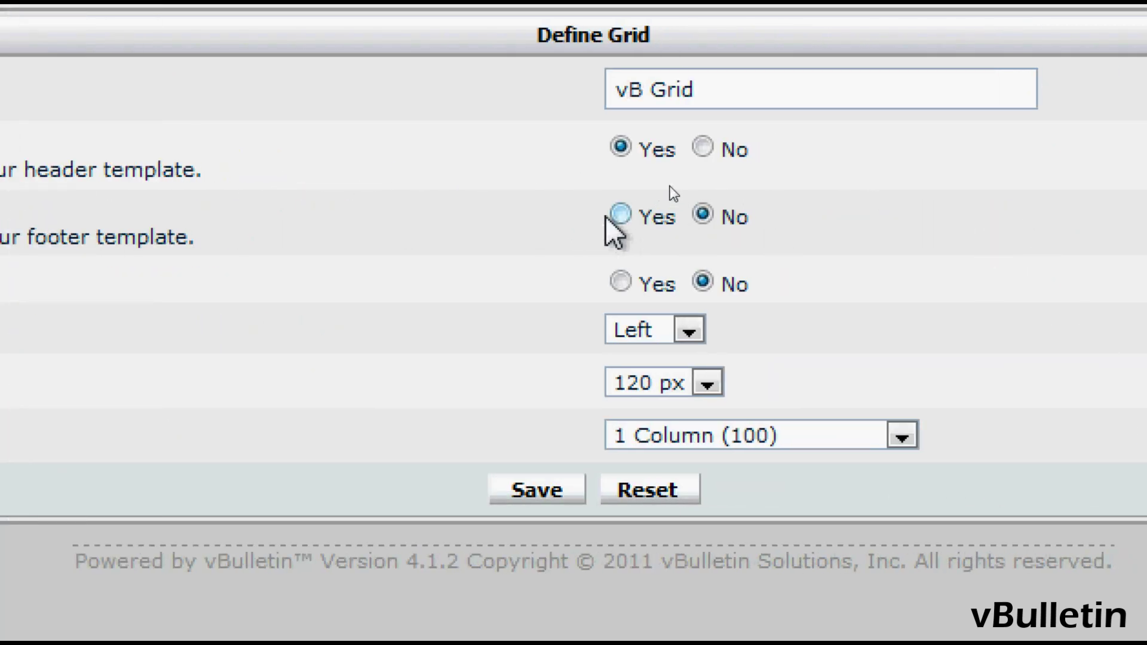
{"action": "left_click", "coordinate": [620, 216]}
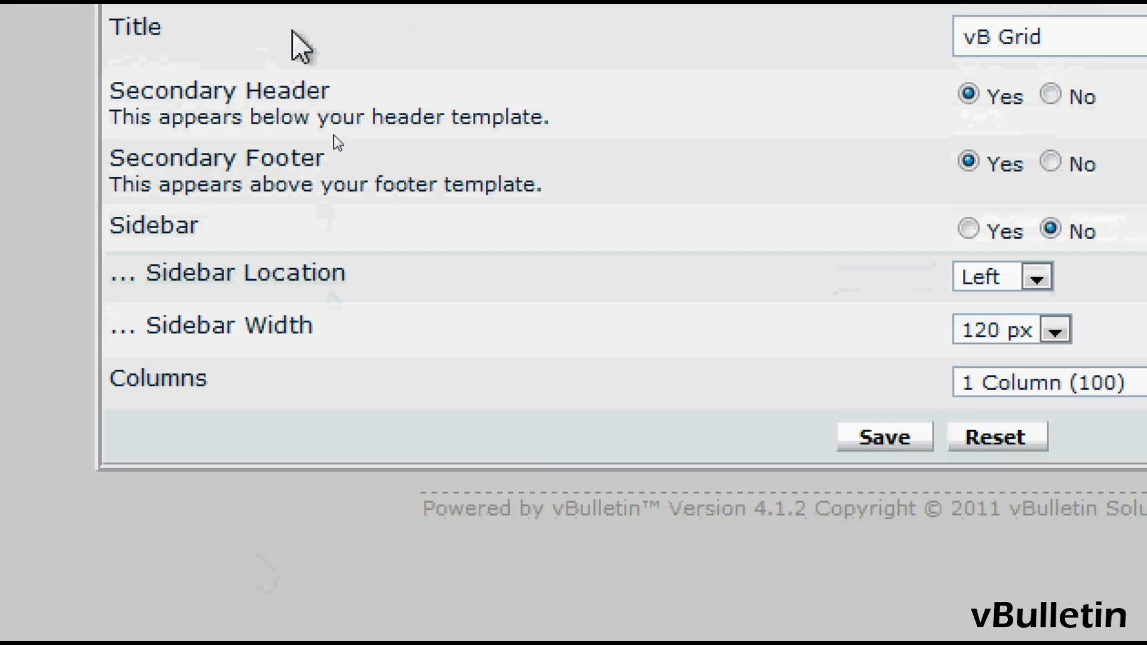
Step: Enable a 240 px sidebar located on the right
{"action": "left_click", "coordinate": [683, 229]}
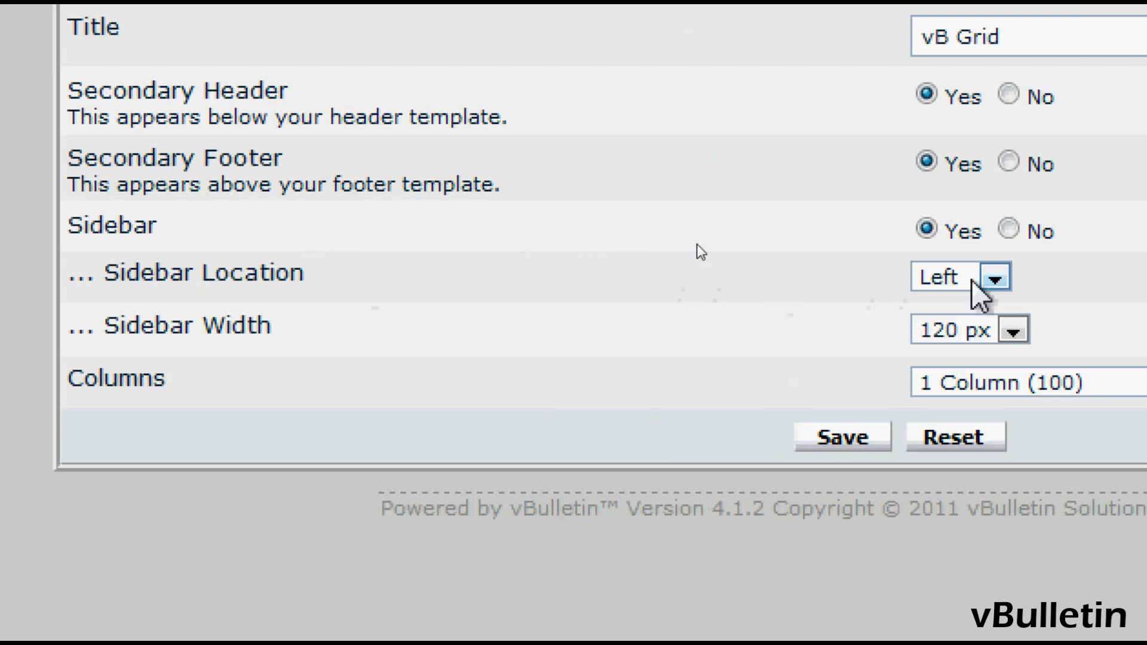
{"action": "left_click", "coordinate": [993, 278]}
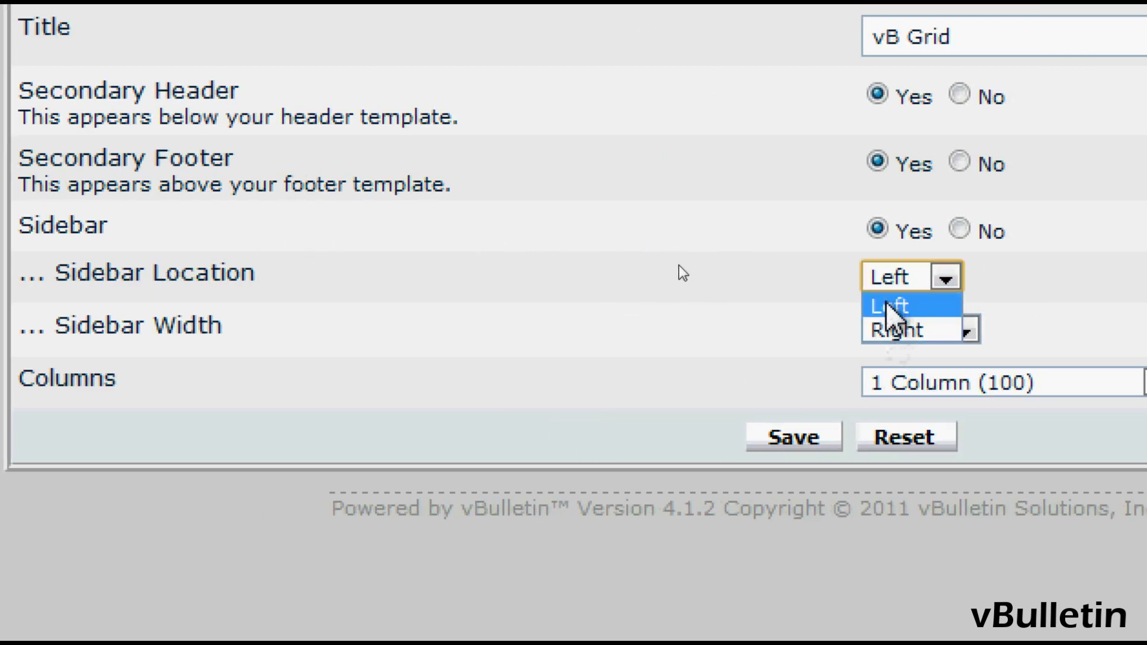
{"action": "left_click", "coordinate": [892, 334]}
{"action": "left_click", "coordinate": [887, 331]}
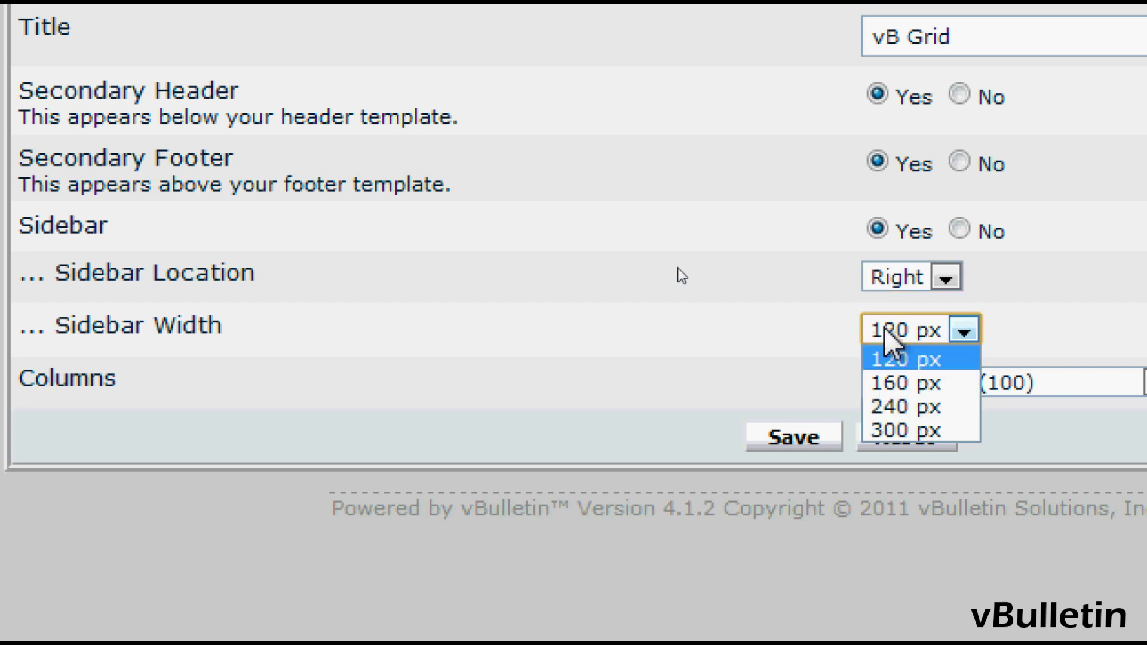
{"action": "left_click", "coordinate": [894, 405]}
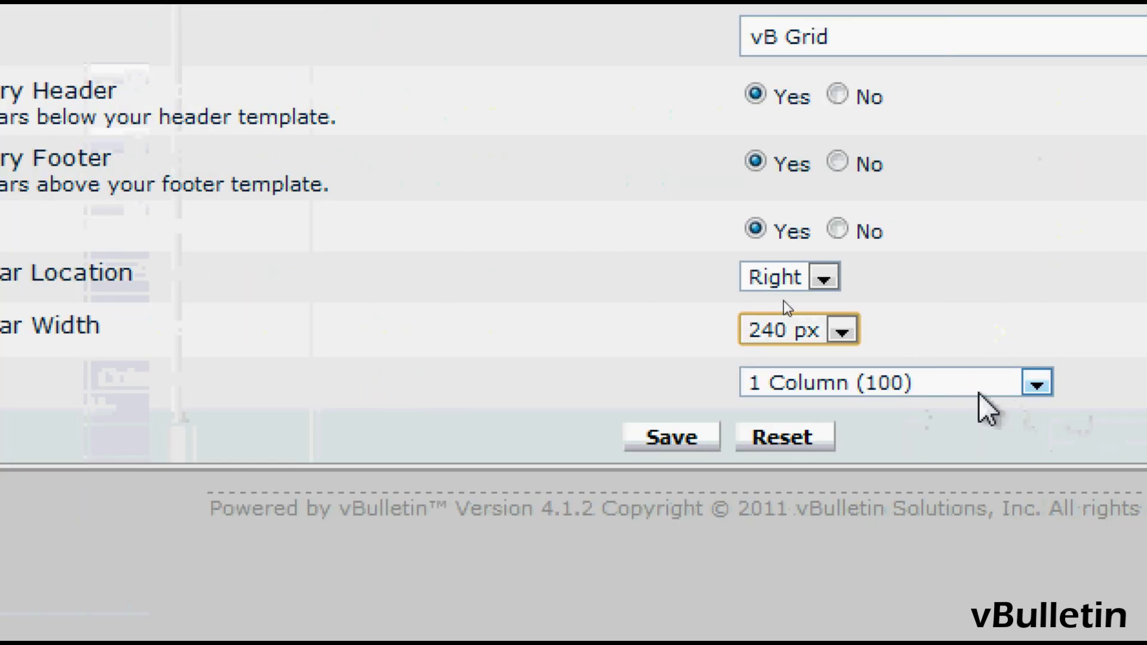
Step: Choose 4 Columns (25/25/25/25) and save the grid
{"action": "left_click", "coordinate": [978, 391]}
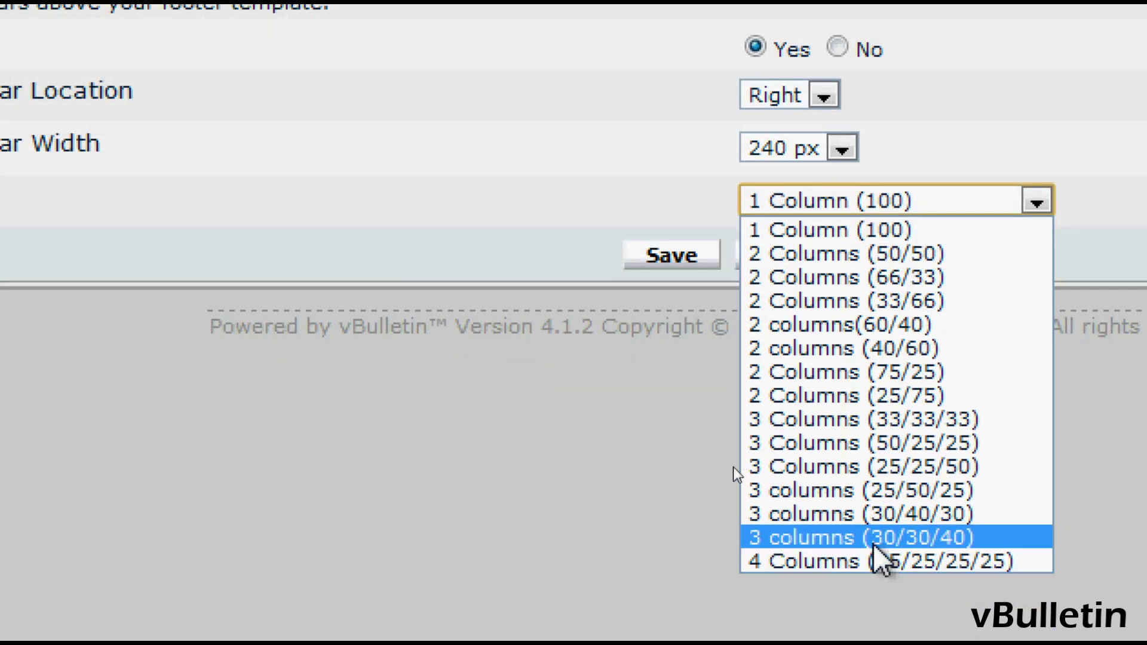
{"action": "left_click", "coordinate": [882, 588]}
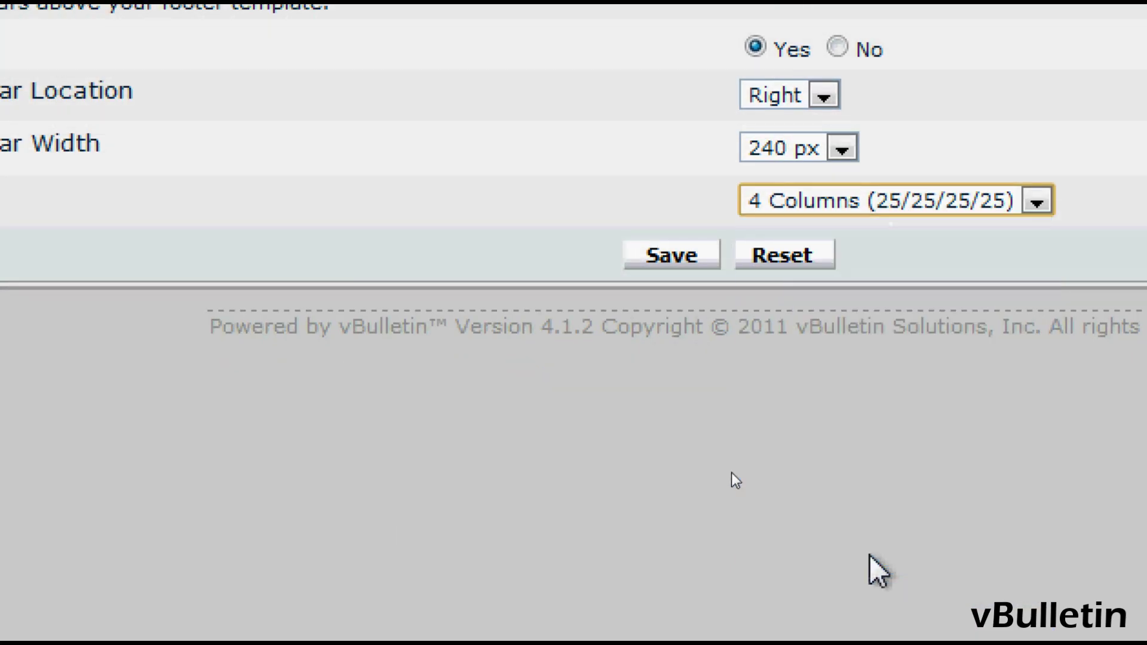
{"action": "left_click", "coordinate": [659, 260]}
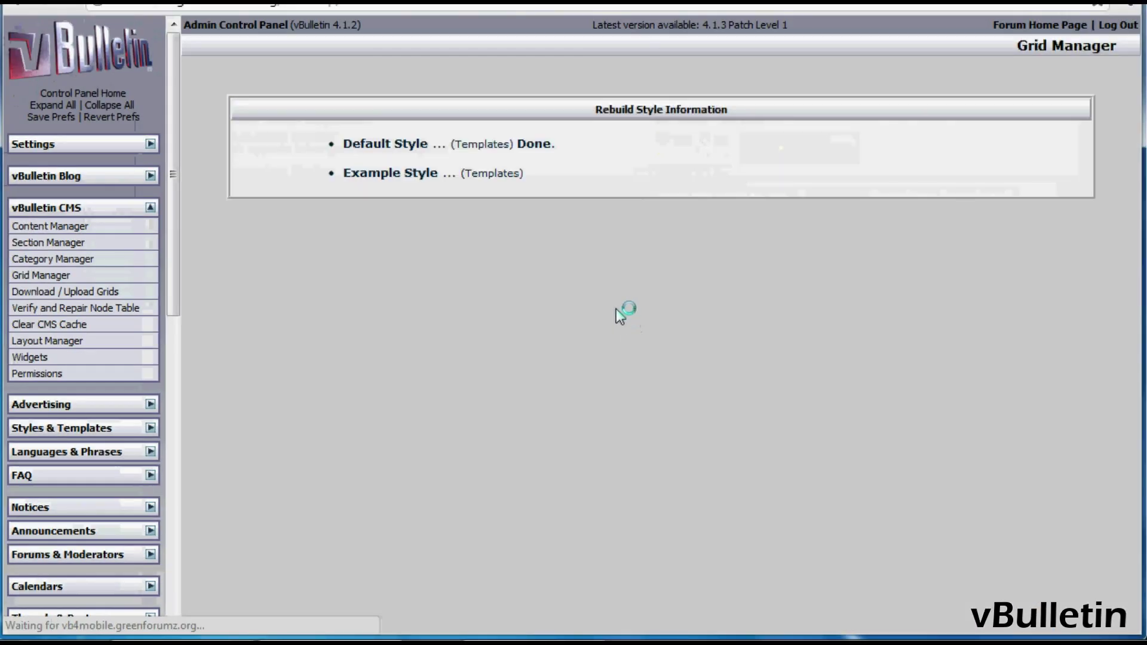